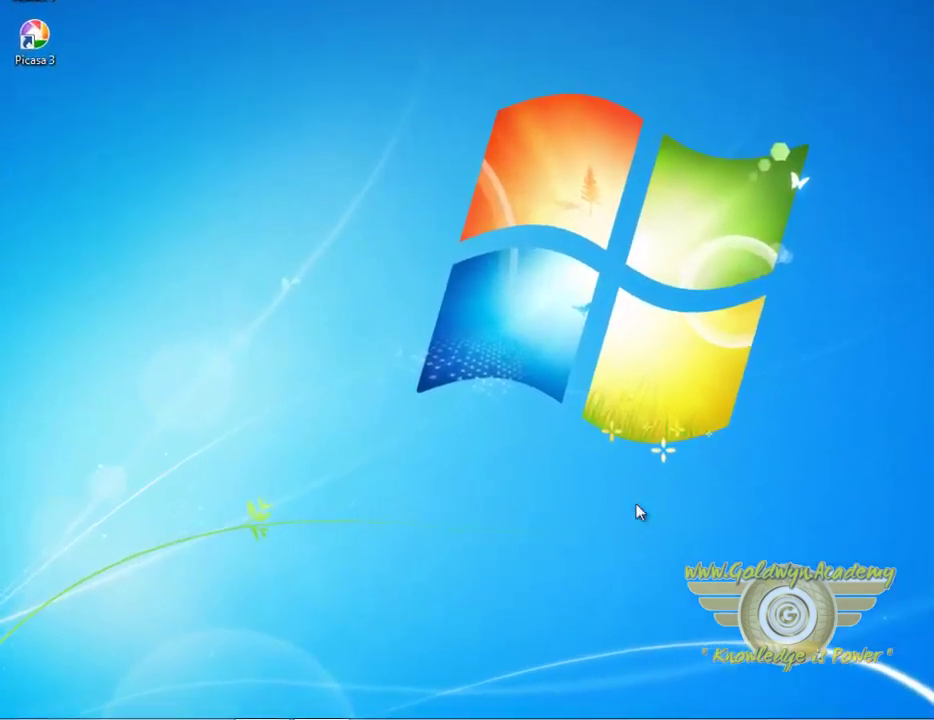
Launch Microsoft Office Outlook 2007 from the Start menu's Microsoft Office folder.
key("super")
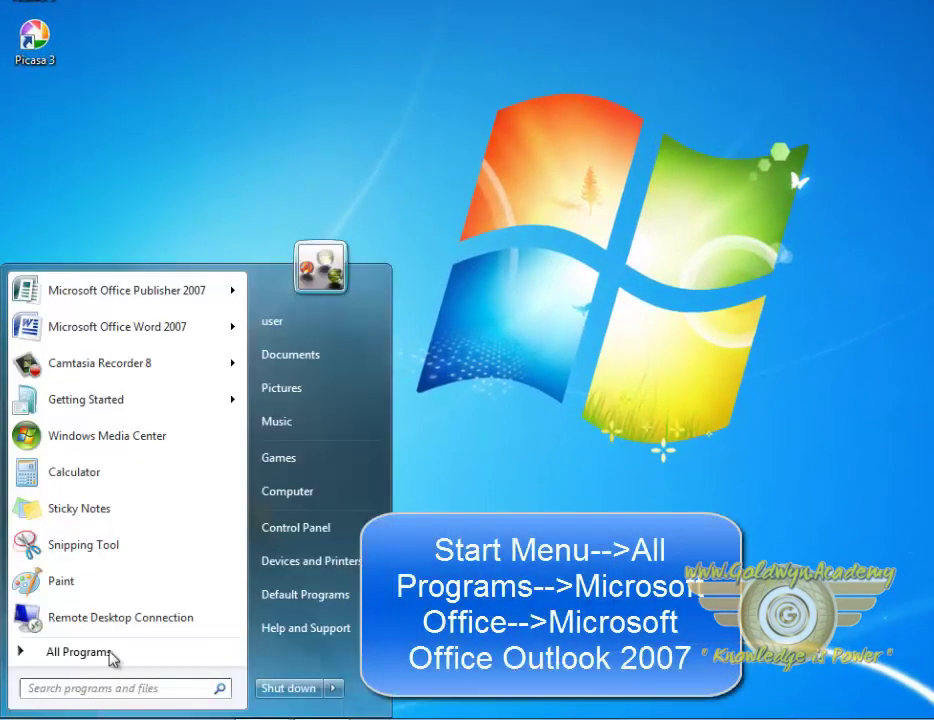
left_click(112, 655)
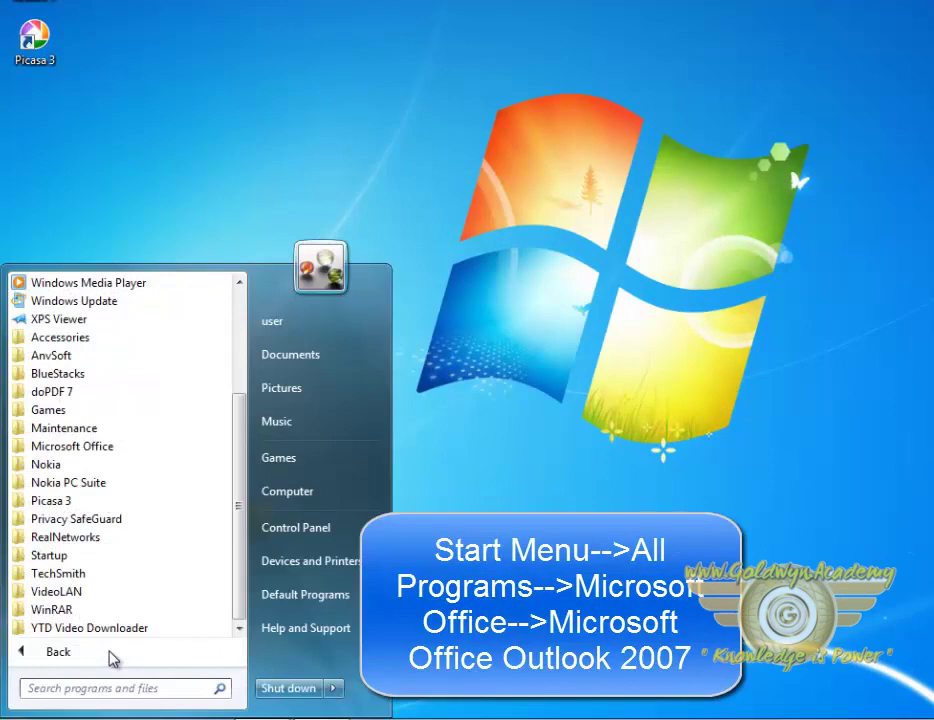
left_click(119, 457)
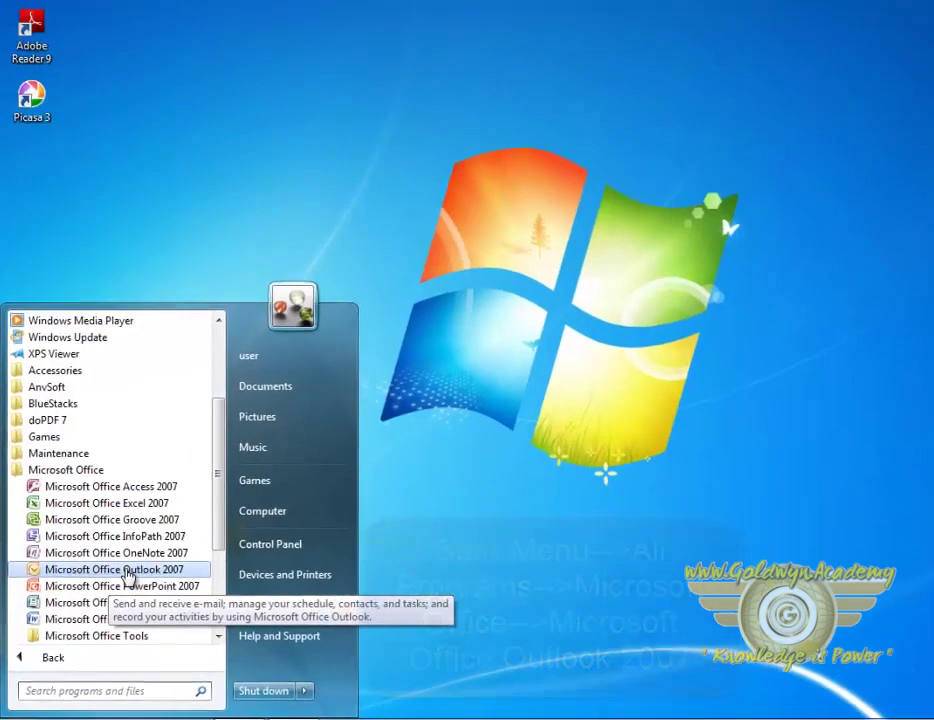
left_click(139, 558)
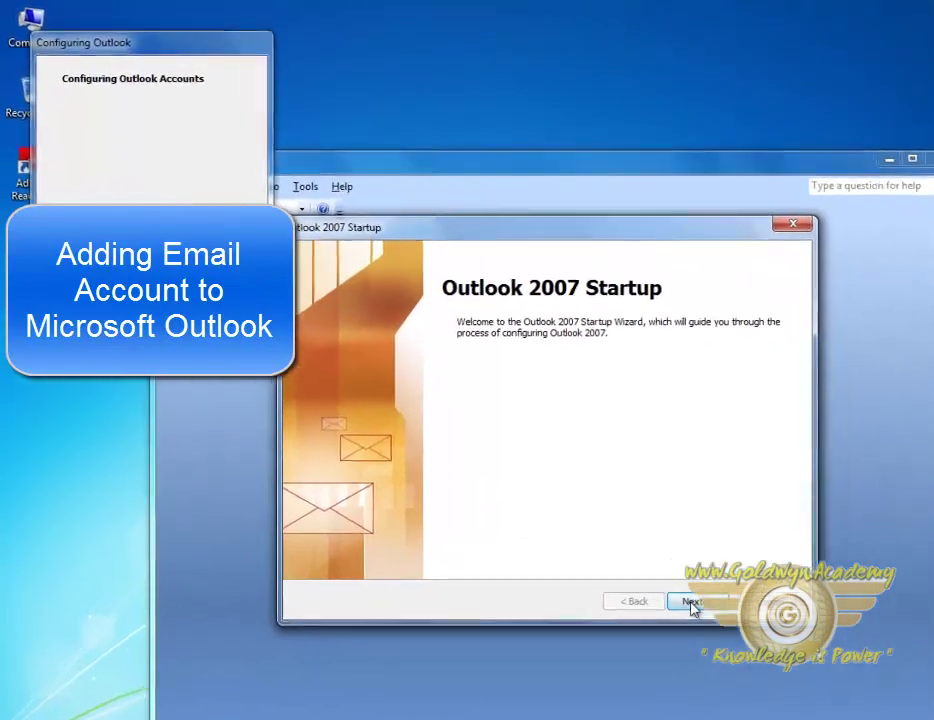
Move past the Outlook 2007 Startup welcome page to the E-mail Accounts step.
left_click(595, 513)
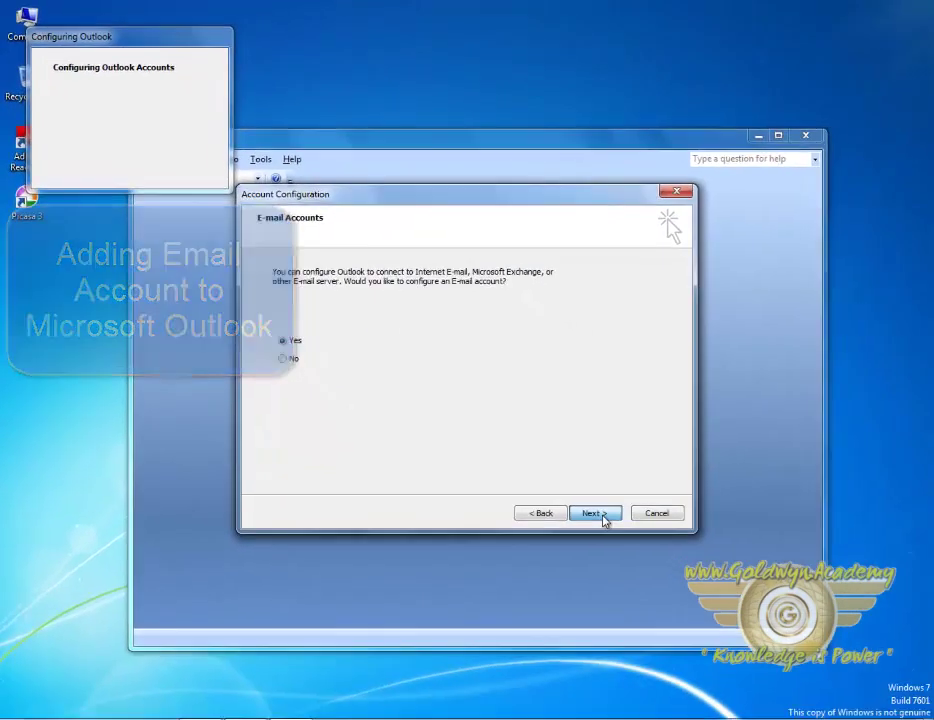
Choose Yes to add an account, then enter name, Gmail address and password twice.
left_click(594, 513)
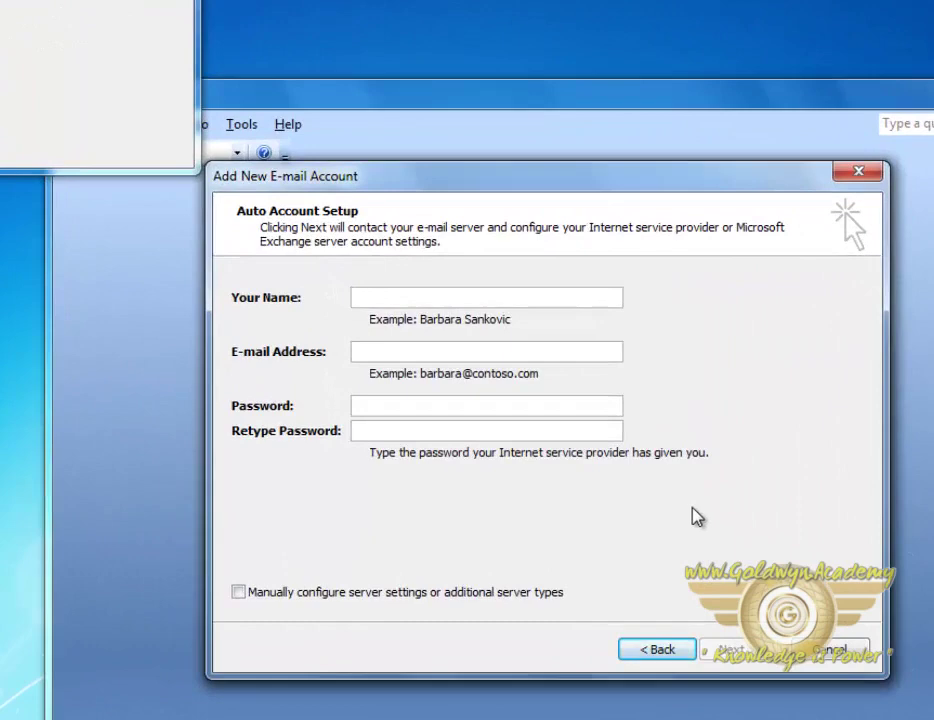
left_click(436, 351)
left_click(410, 428)
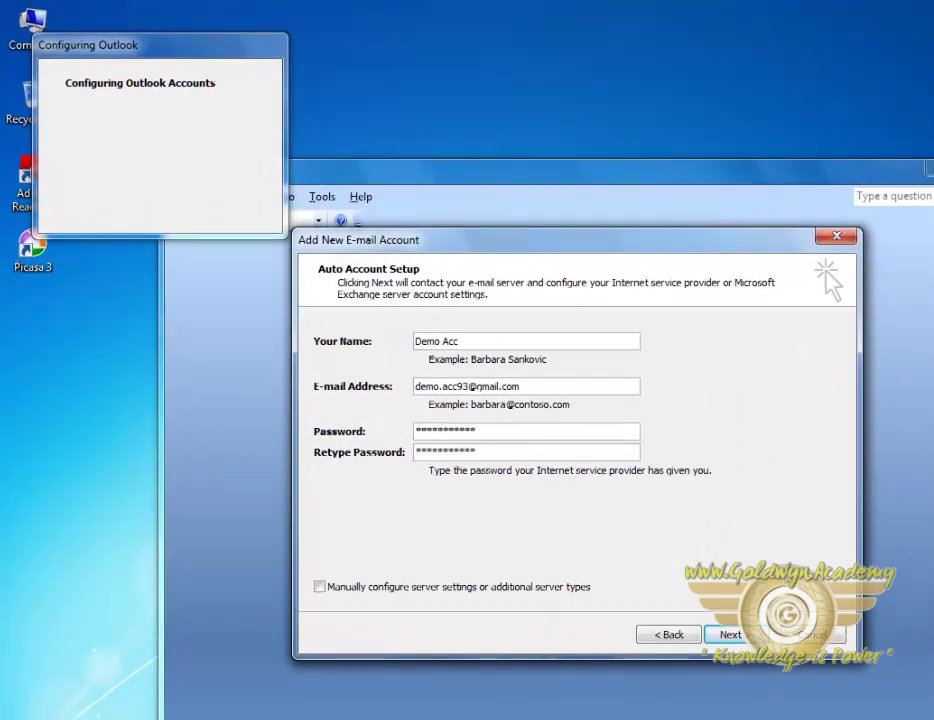
Run the automatic server settings search, then finish to open the Inbox with five Gmail messages.
left_click(733, 638)
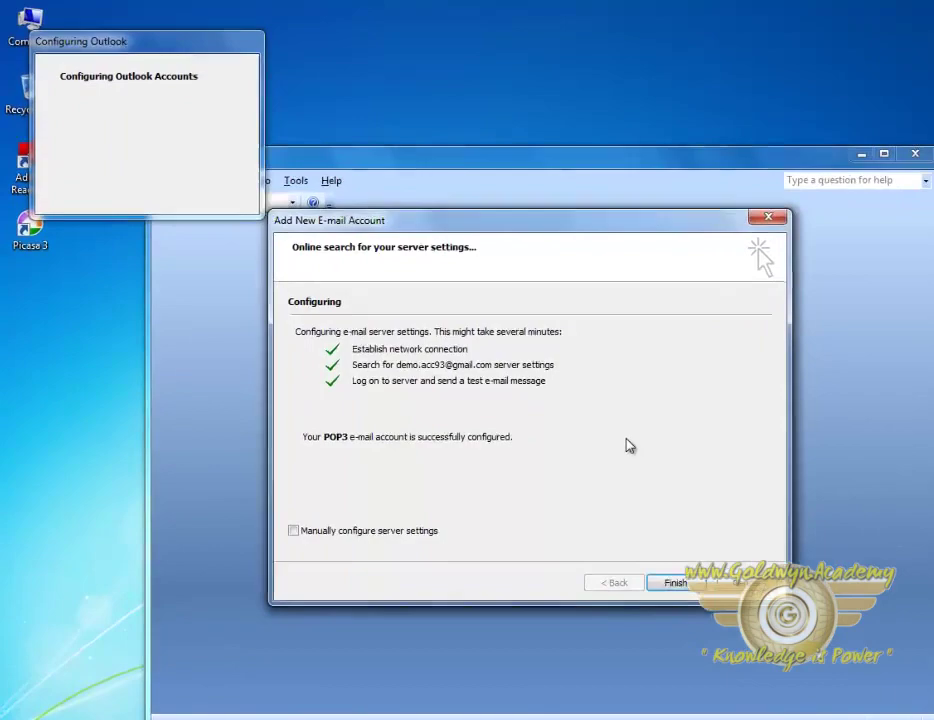
left_click(720, 621)
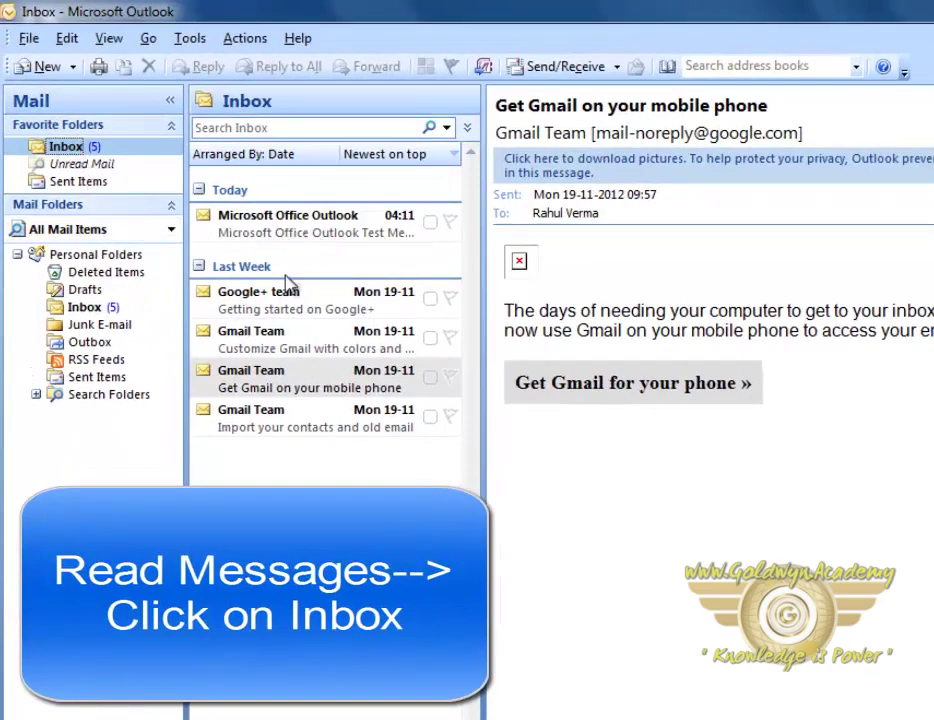
Read the Google+ welcome message, then the 'Customize Gmail with colors and themes' message.
left_click(260, 302)
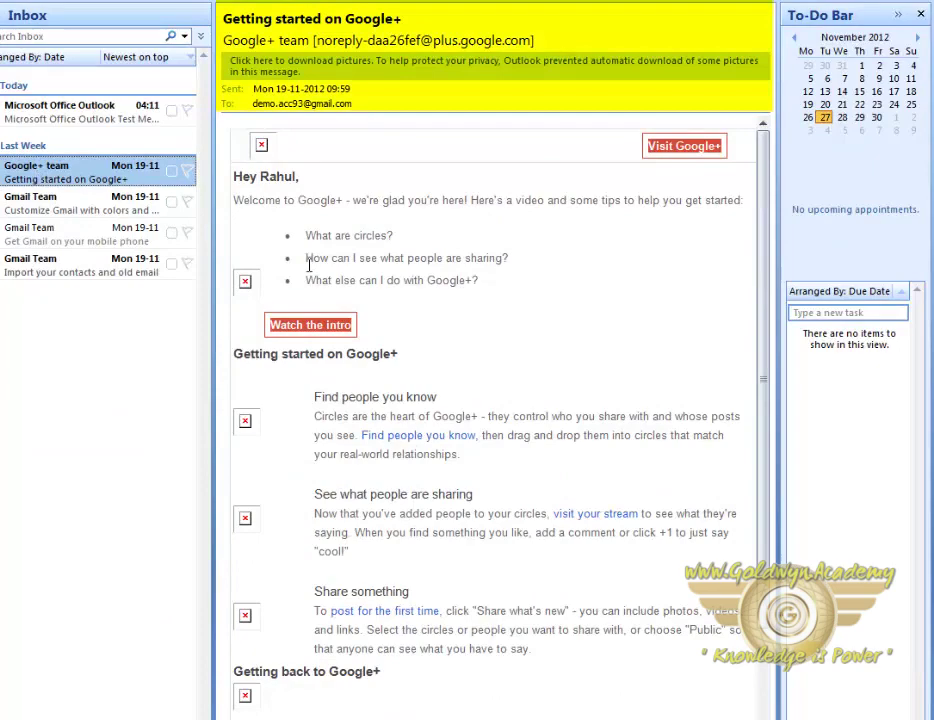
scroll(410, 270, "down", 3)
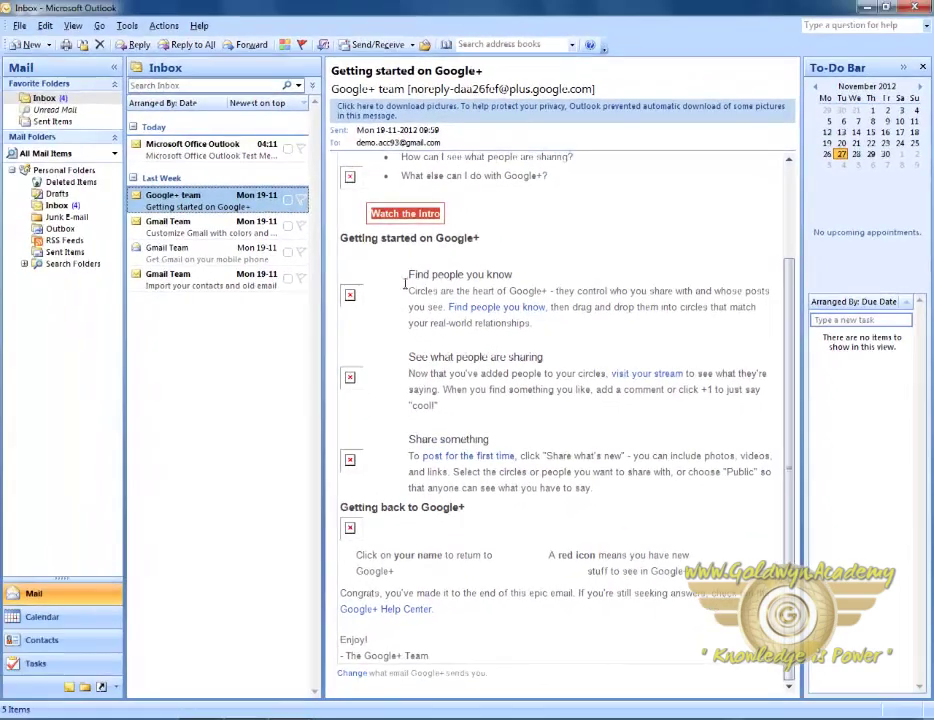
left_click(272, 230)
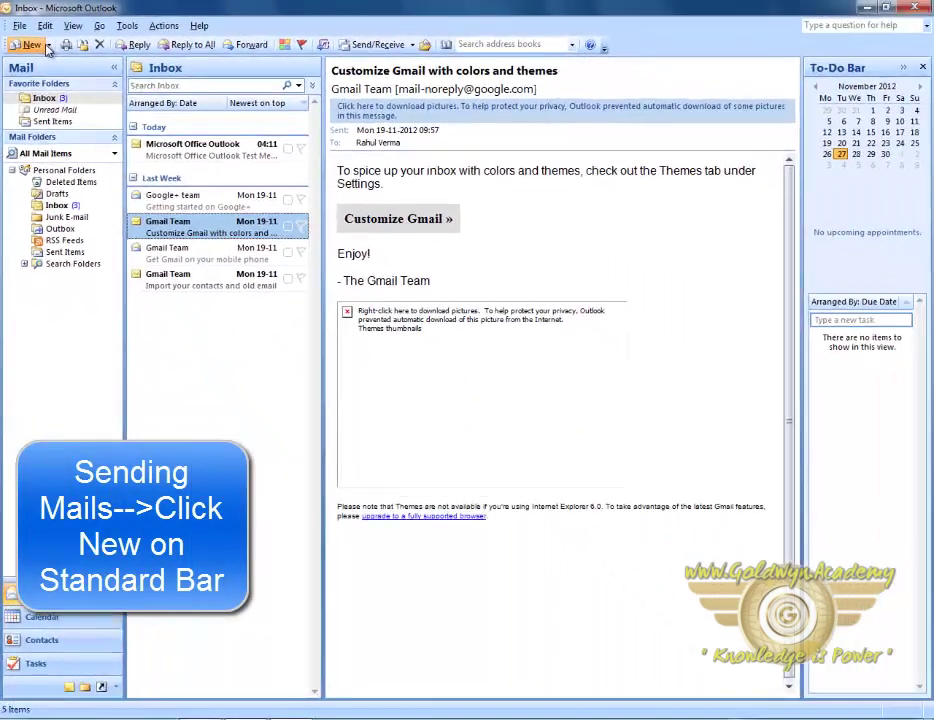
left_click(33, 45)
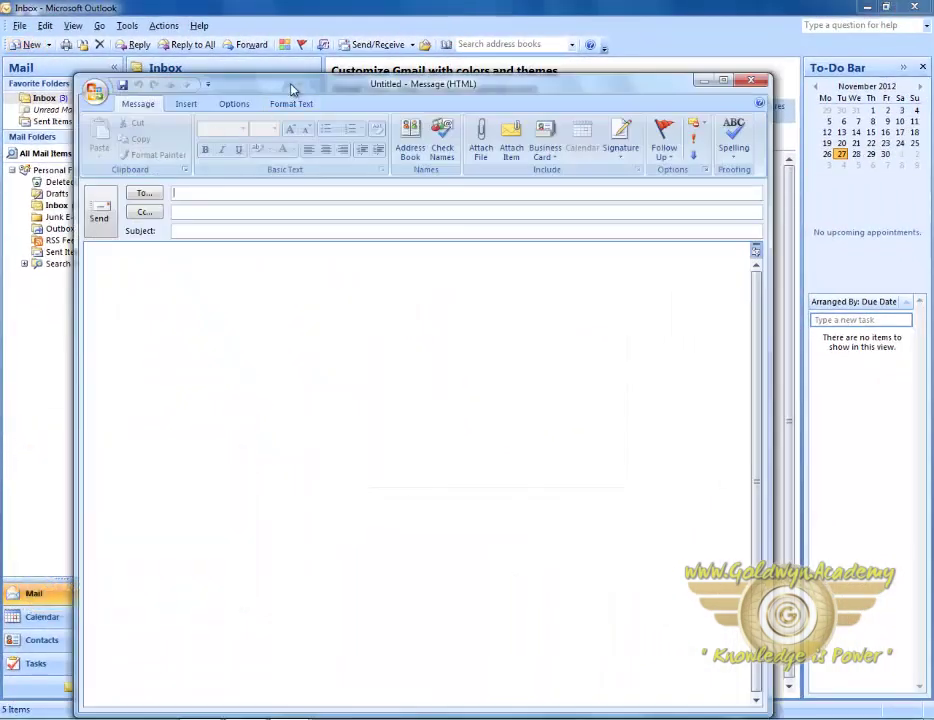
left_click_drag(292, 86, 344, 67)
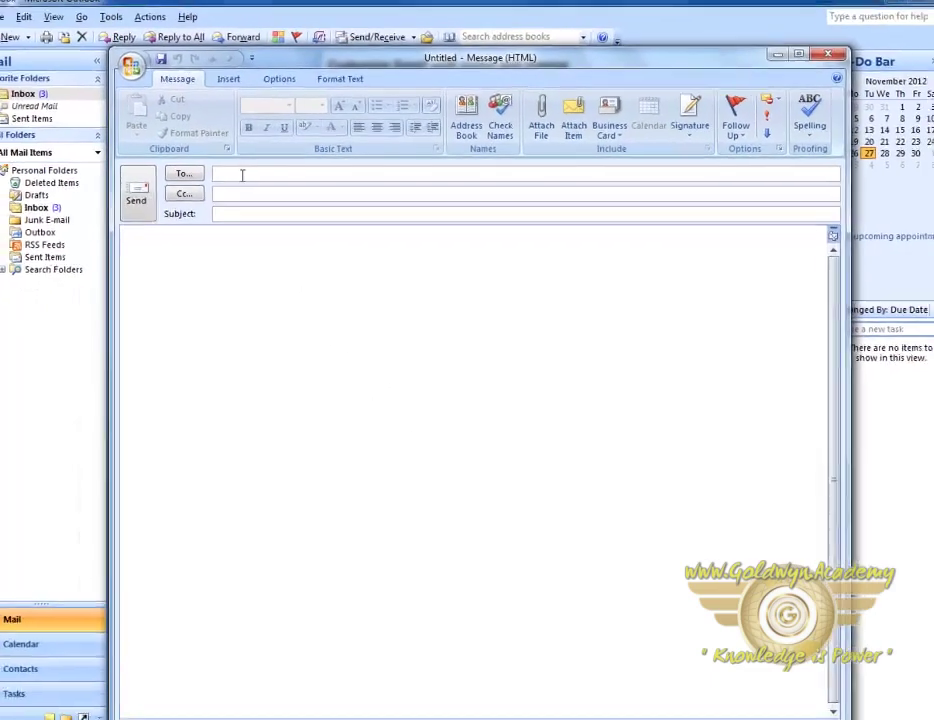
type("d")
key("Tab")
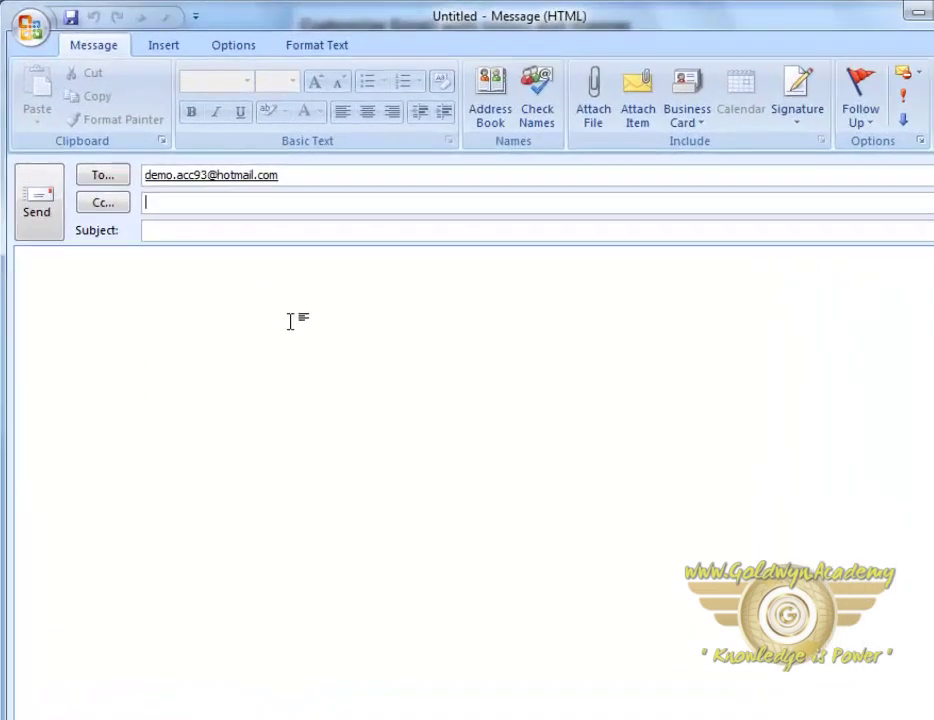
Give the message subject 'hii' and body 'Hey .. how u doing ?'.
left_click(176, 230)
type("hii")
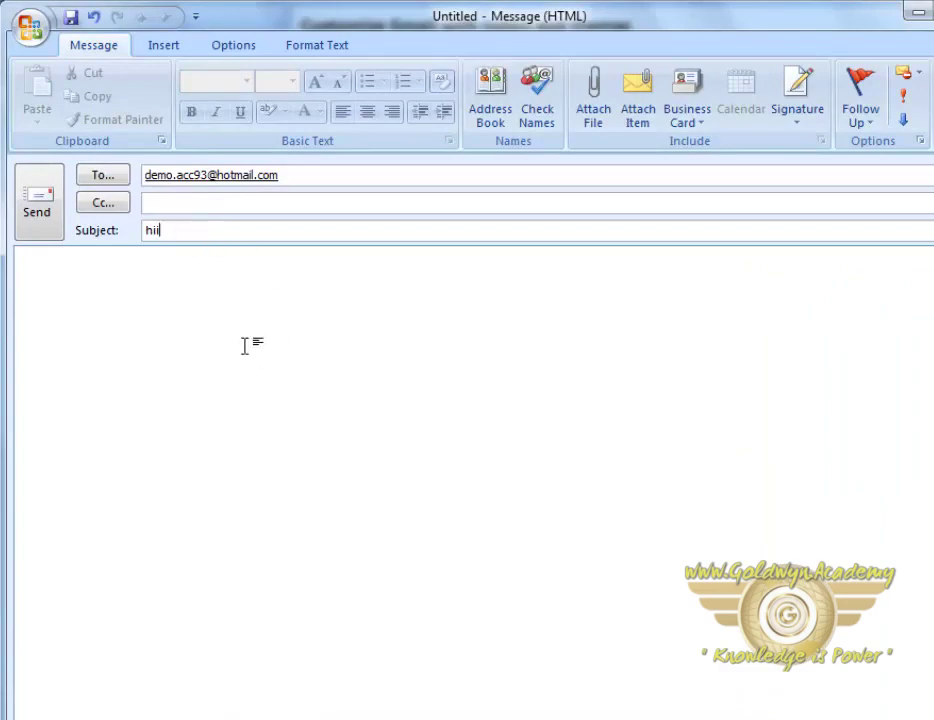
left_click(244, 321)
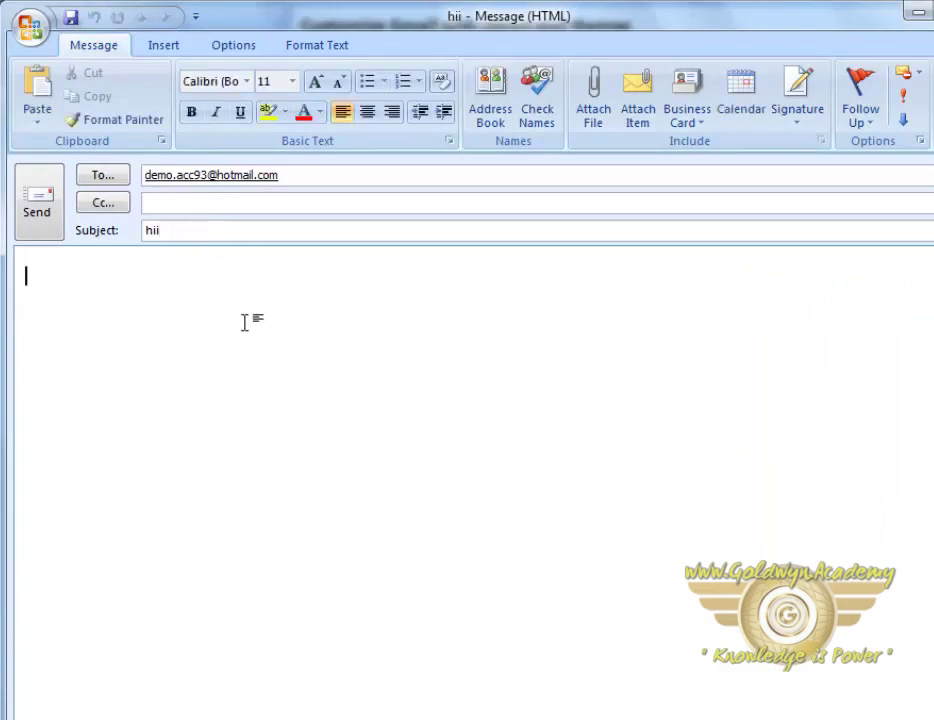
type("Hey")
type(" ,,")
type(",")
type(" how u doing ?")
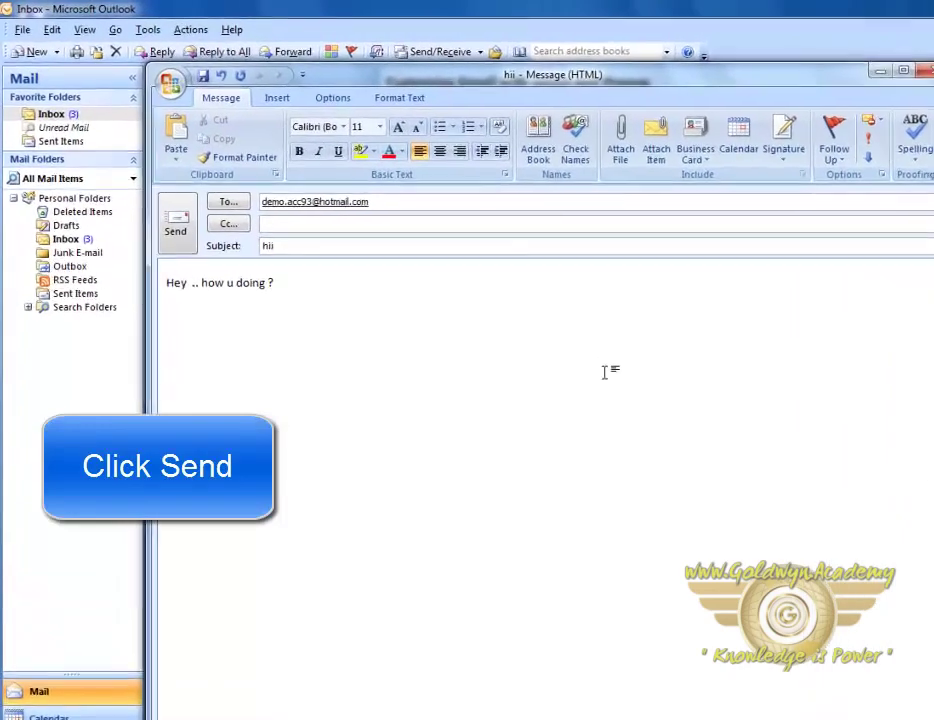
left_click(200, 255)
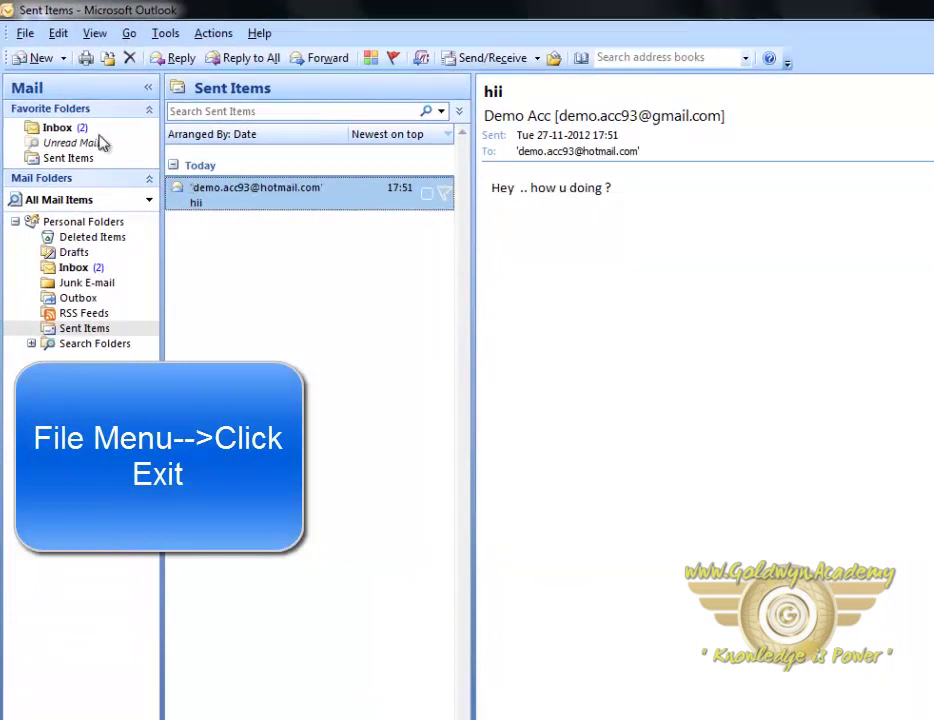
Show the File menu with its Exit command.
left_click(25, 35)
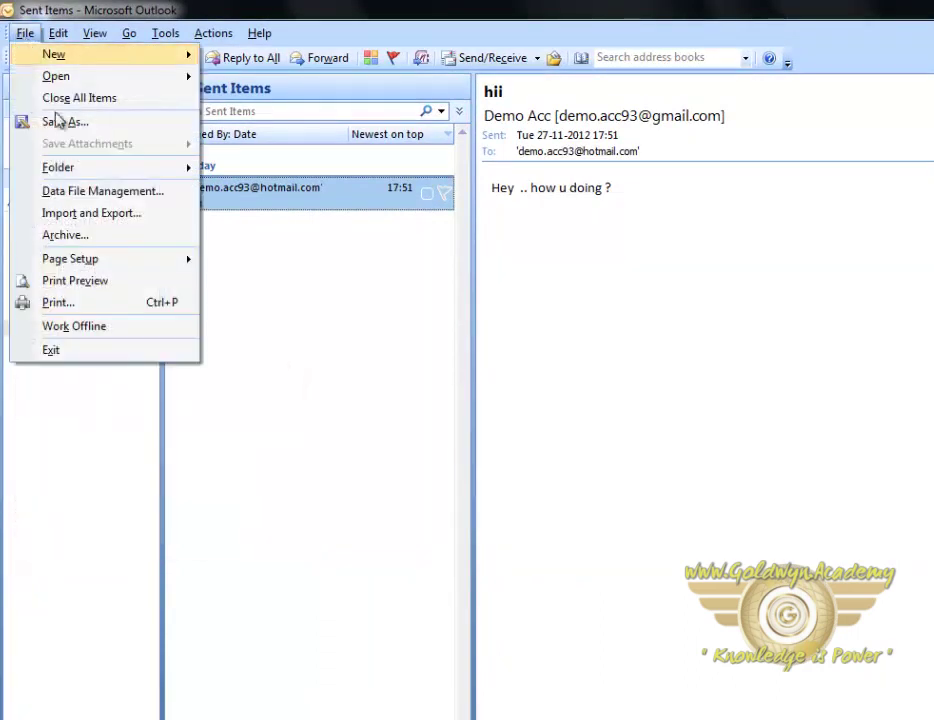